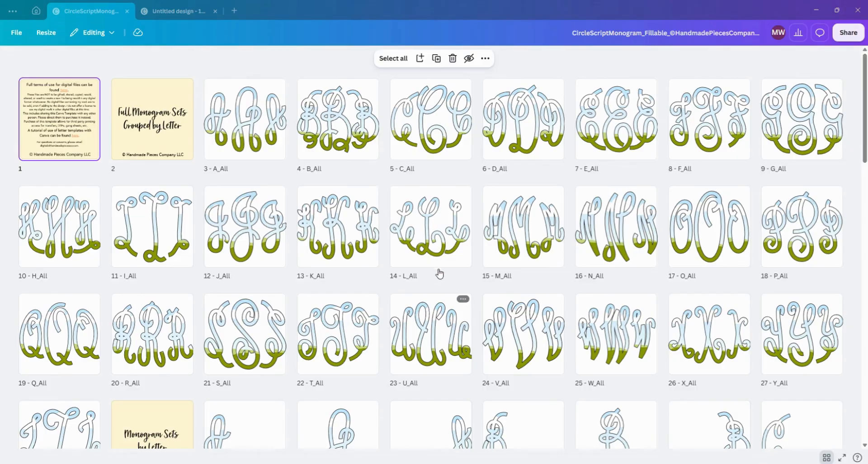
# - Look through the monogram template's page overview and open page 3, A_All
pyautogui.scroll(-7, 465, 270)
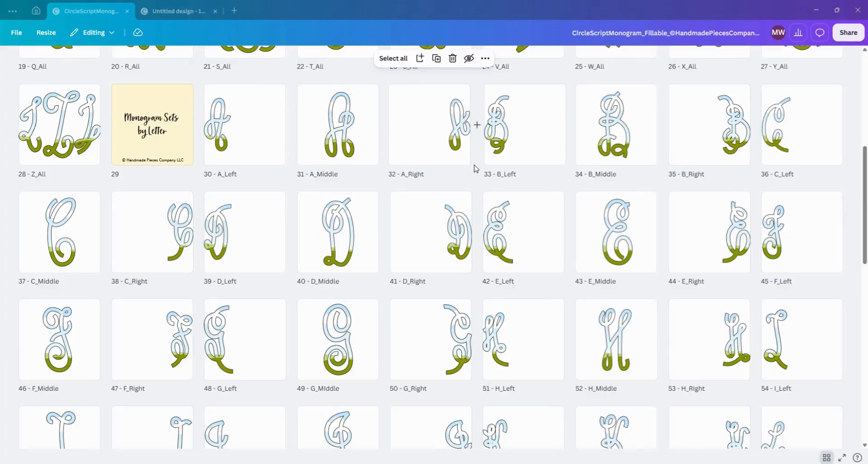
pyautogui.scroll(-4, 342, 357)
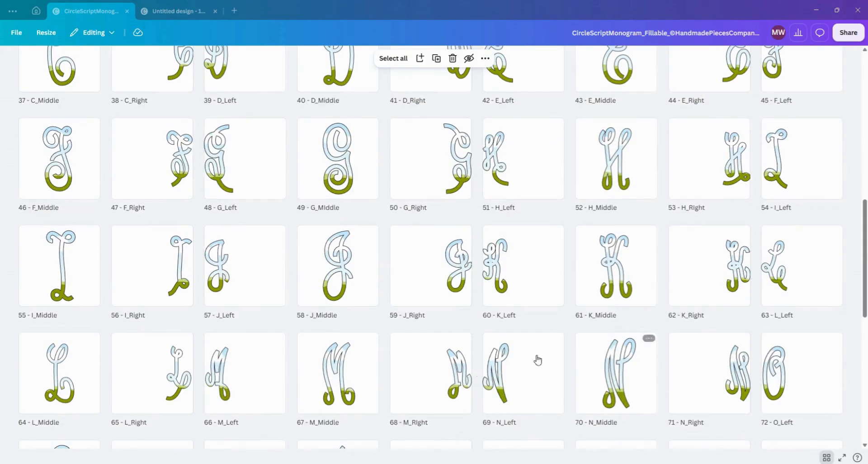
pyautogui.scroll(10, 415, 401)
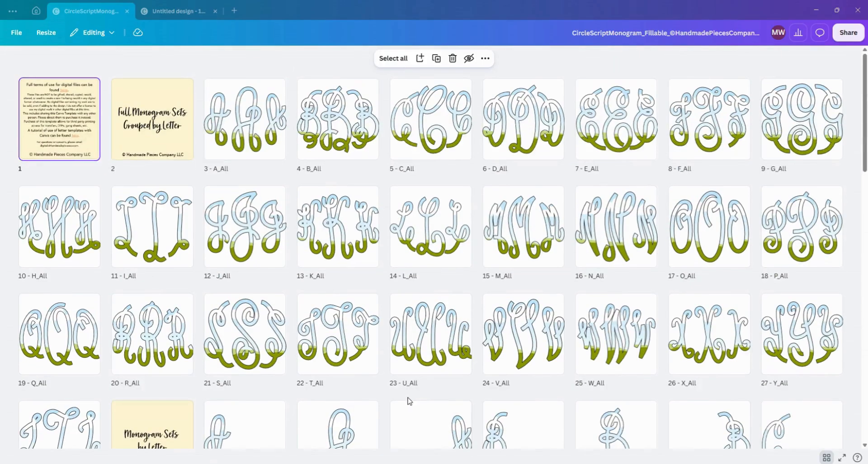
pyautogui.doubleClick(219, 121)
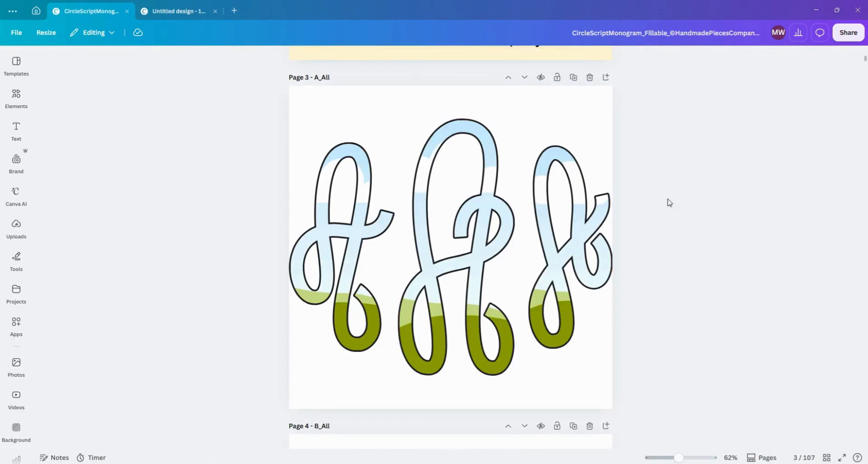
# - Examine the layers of the A_All page, checking the photo frame and outline layer of each letter
pyautogui.click(515, 58)
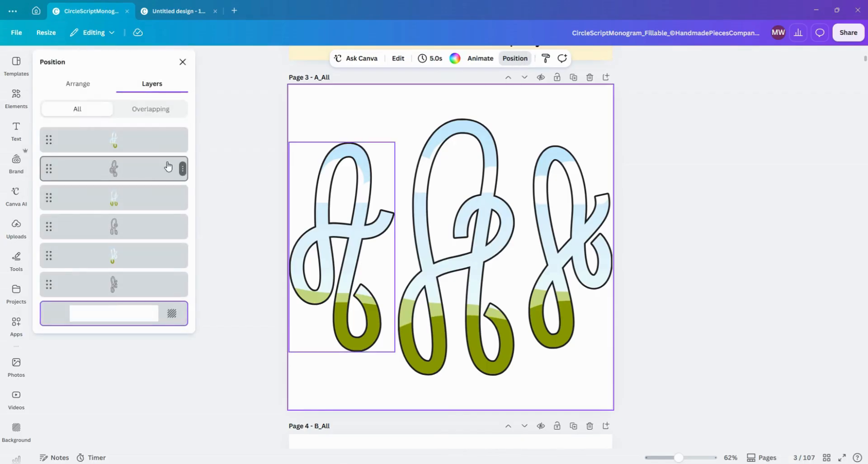
pyautogui.click(152, 150)
pyautogui.click(151, 200)
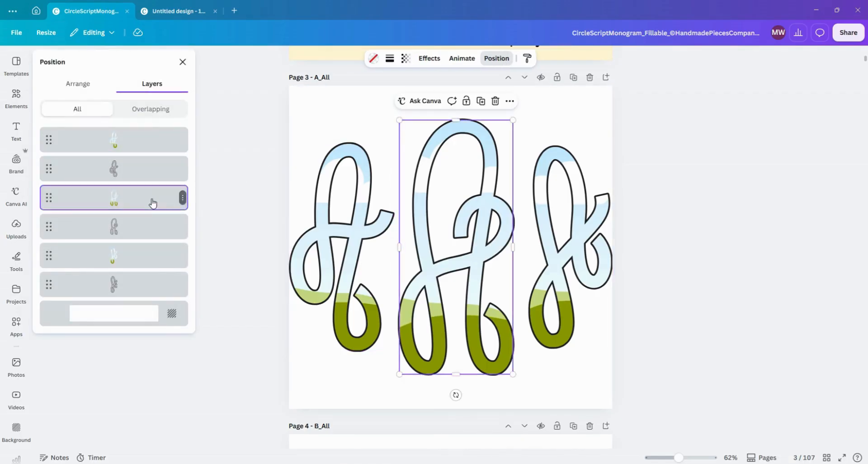
pyautogui.click(152, 257)
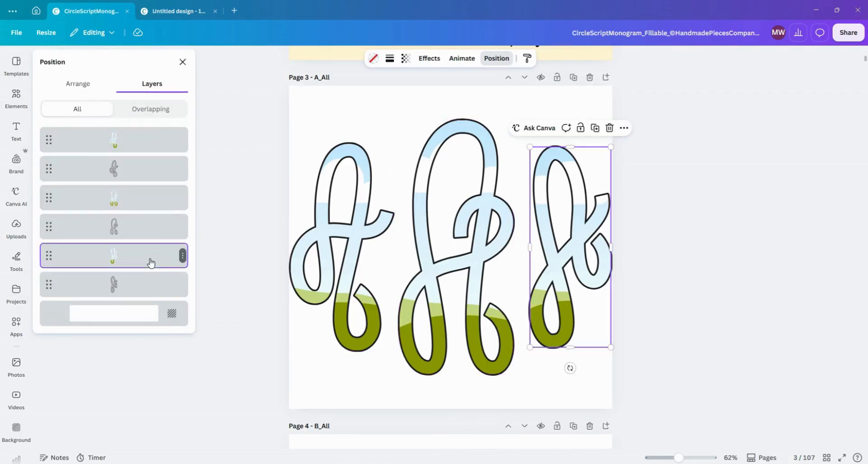
pyautogui.click(147, 172)
pyautogui.click(154, 224)
pyautogui.click(167, 171)
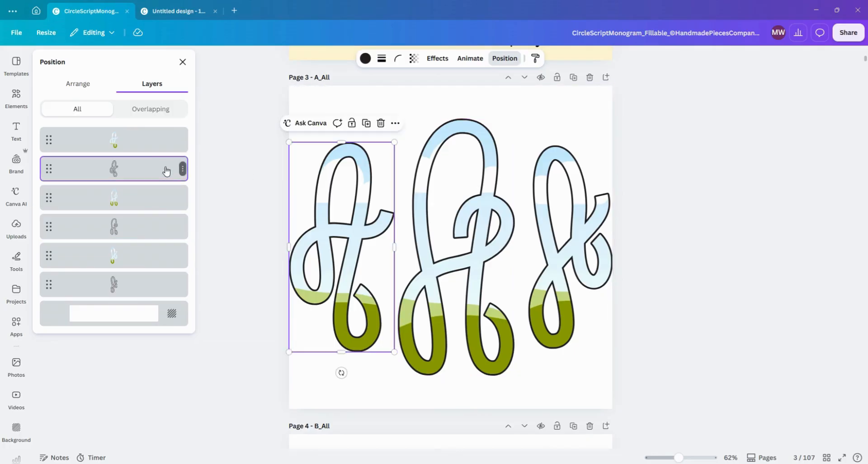
# - View the color options for the left A's outline and try moving its layer above the photo frame
pyautogui.click(366, 59)
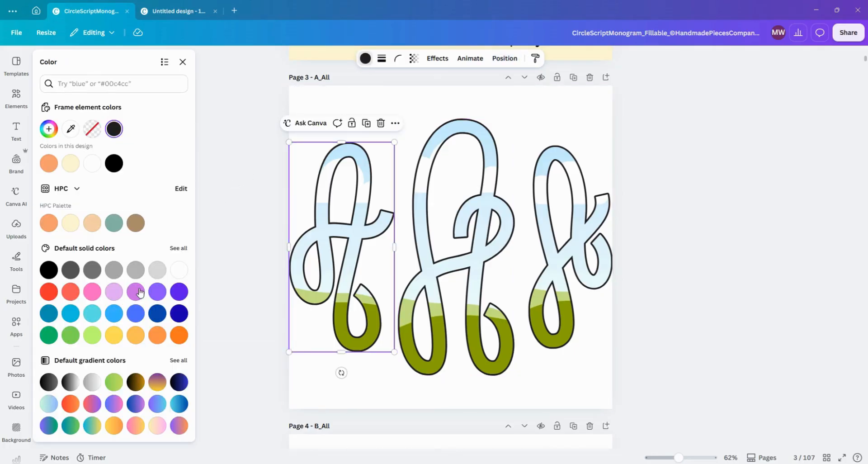
pyautogui.click(504, 58)
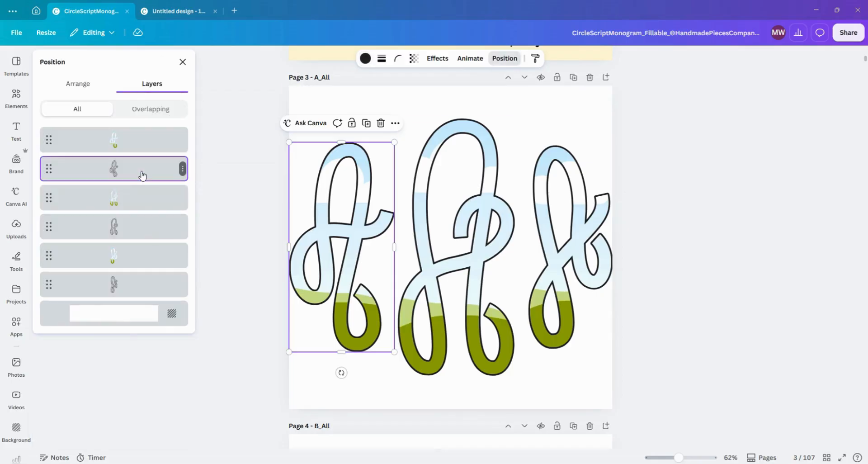
pyautogui.moveTo(142, 176)
pyautogui.mouseDown()
pyautogui.moveTo(140, 134)
pyautogui.moveTo(137, 170)
pyautogui.moveTo(138, 157)
pyautogui.mouseUp()
pyautogui.click(248, 197)
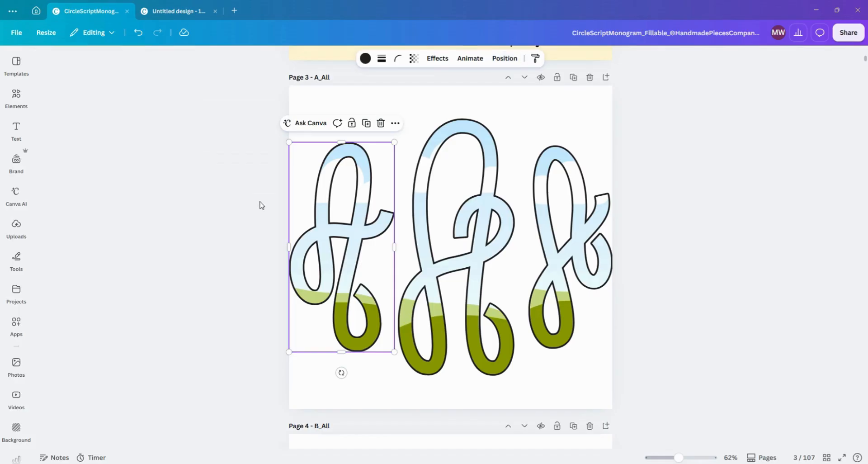
# - Copy the full A monogram with its frames and outlines from A_All into the blank 12in × 12in design
pyautogui.click(259, 202)
pyautogui.moveTo(245, 187); pyautogui.dragTo(669, 322)
pyautogui.click(179, 12)
pyautogui.click(501, 228)
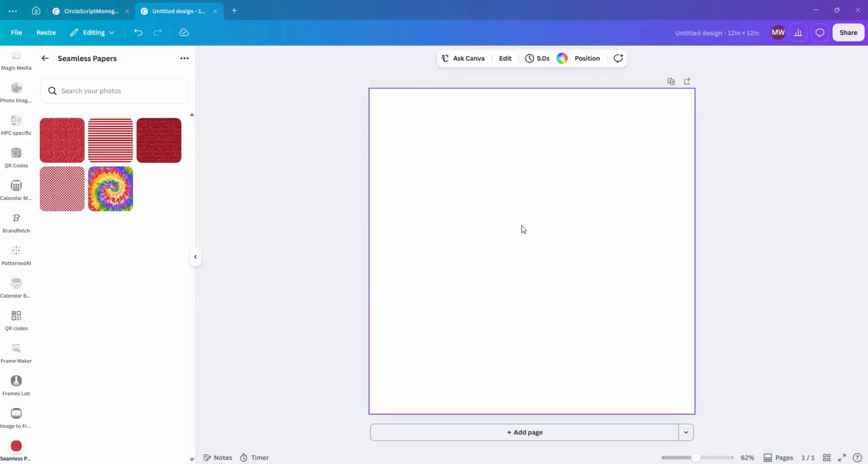
pyautogui.hotkey('ctrl', 'v')
pyautogui.click(792, 231)
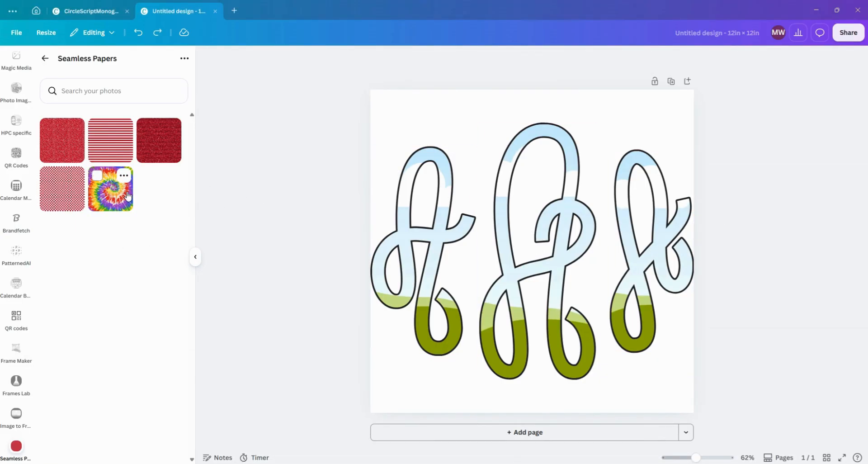
# - Fill all three letters with the rainbow tie-dye paper and enlarge and reposition the pattern inside the middle letter
pyautogui.moveTo(111, 189); pyautogui.dragTo(619, 173)
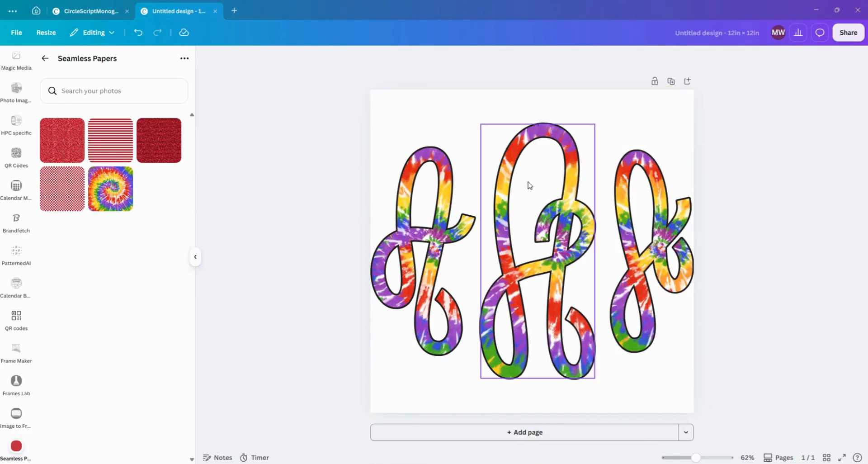
pyautogui.doubleClick(575, 178)
pyautogui.moveTo(665, 124); pyautogui.dragTo(722, 66)
pyautogui.moveTo(631, 178); pyautogui.dragTo(557, 221)
pyautogui.click(673, 215)
# - Enlarge and reposition the tie-dye pattern inside the right letter's frame
pyautogui.click(674, 215)
pyautogui.doubleClick(674, 215)
pyautogui.moveTo(752, 150); pyautogui.dragTo(816, 85)
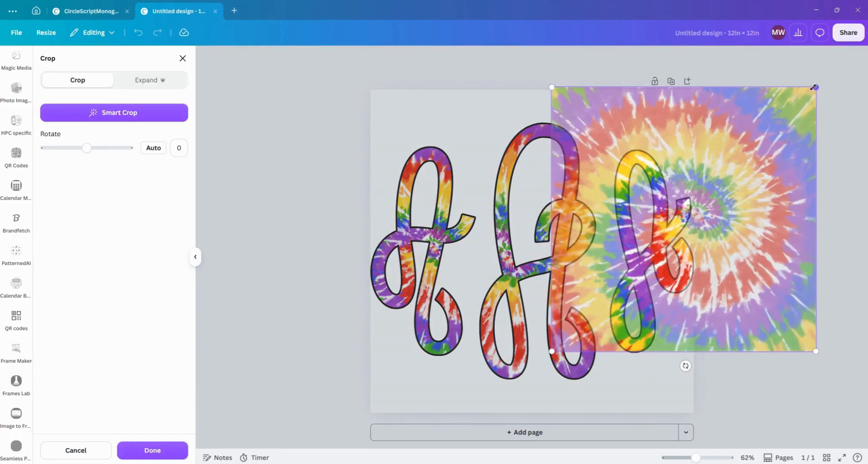
pyautogui.moveTo(780, 174); pyautogui.dragTo(734, 213)
pyautogui.click(852, 231)
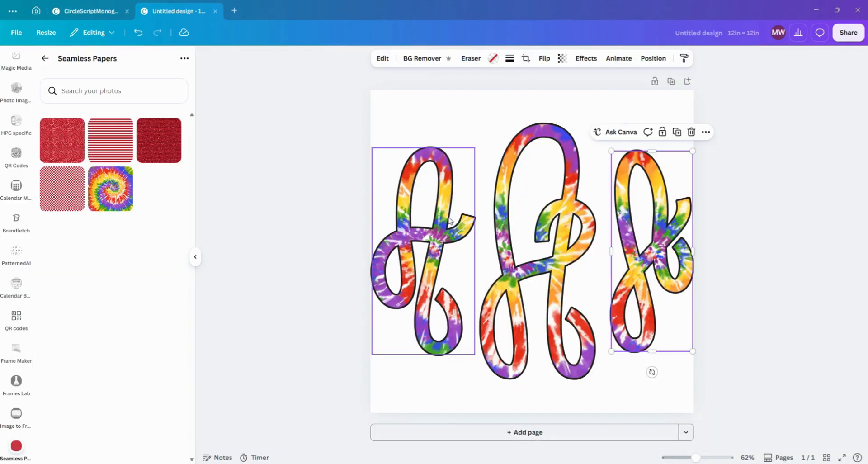
# - Recolor the left letter's outline with the purple photo color and apply the change to all outlines on the page
pyautogui.click(653, 58)
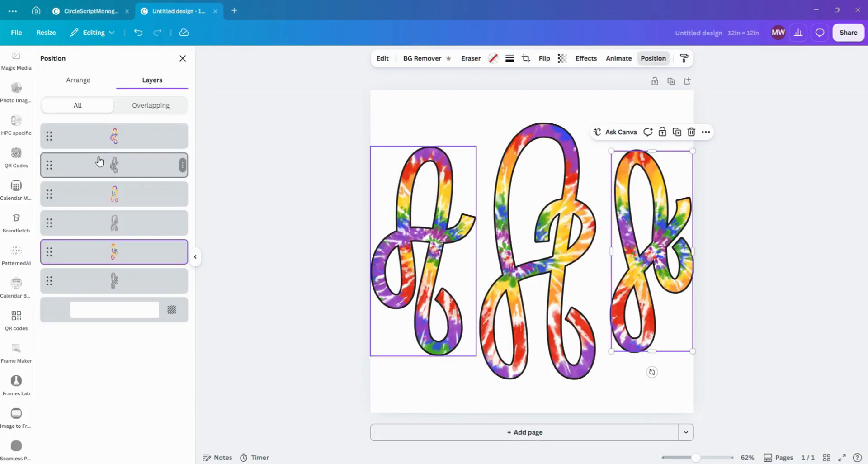
pyautogui.click(113, 165)
pyautogui.click(446, 59)
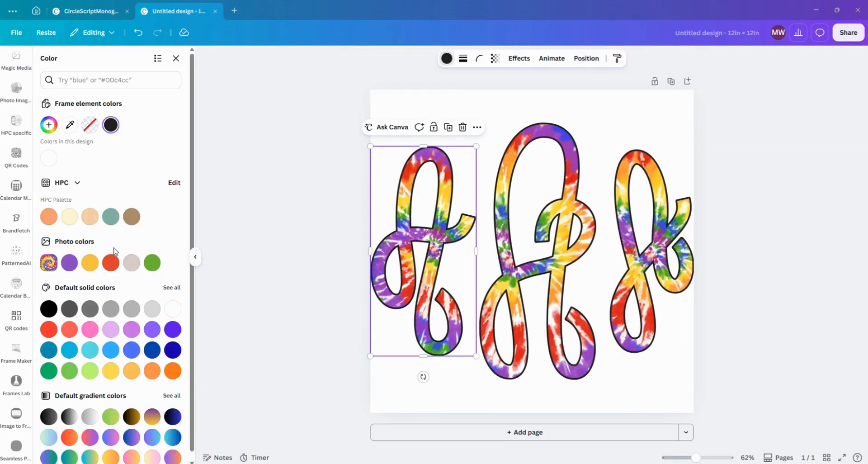
pyautogui.click(69, 263)
pyautogui.click(97, 450)
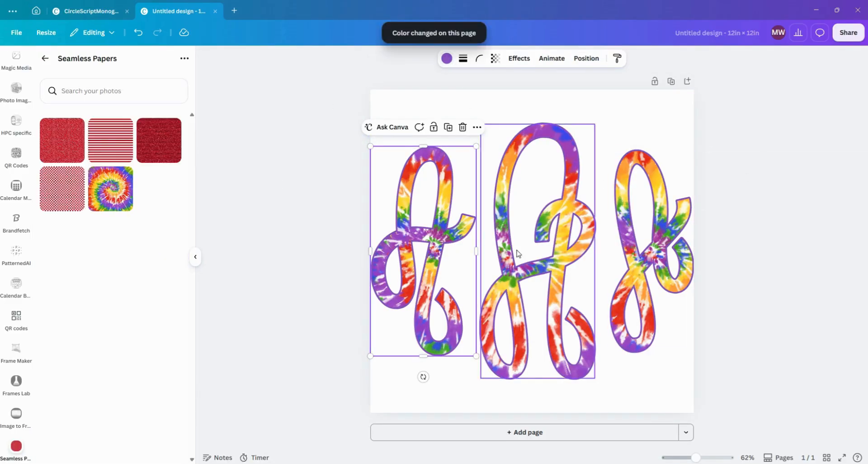
# - Reorder the layers so each letter's purple outline sits above its tie-dye frame
pyautogui.click(586, 58)
pyautogui.moveTo(133, 170)
pyautogui.mouseDown()
pyautogui.moveTo(134, 122)
pyautogui.moveTo(134, 212)
pyautogui.moveTo(136, 184)
pyautogui.mouseUp()
pyautogui.moveTo(139, 275); pyautogui.dragTo(140, 224)
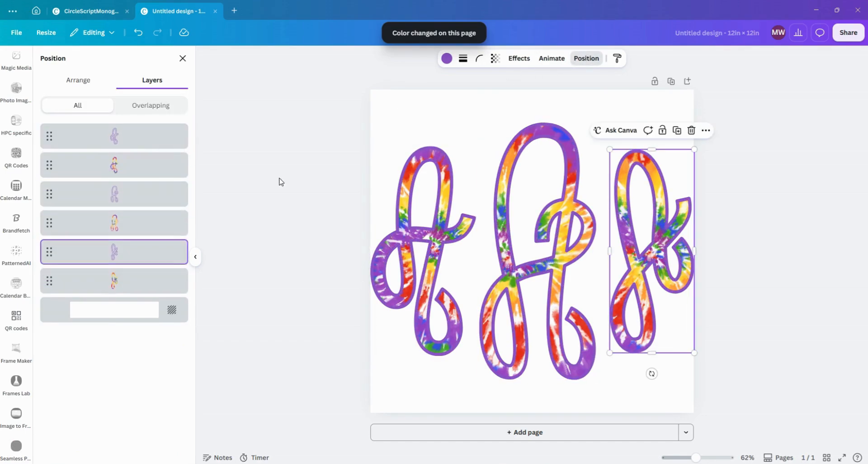
pyautogui.click(295, 190)
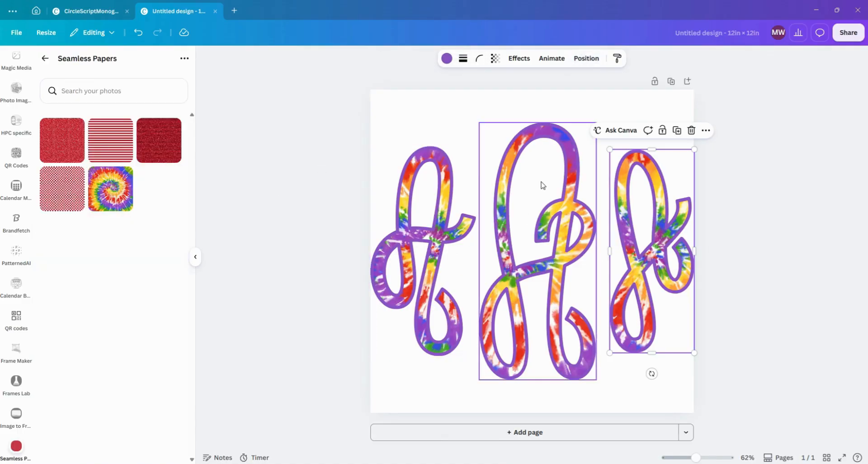
pyautogui.click(760, 244)
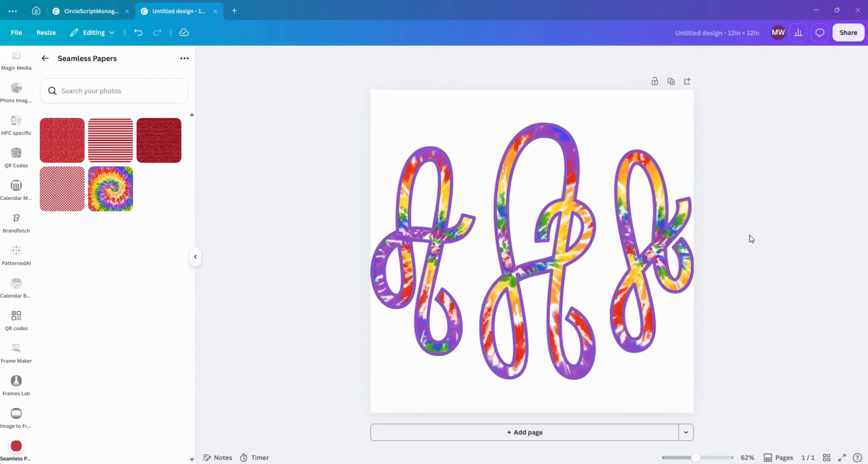
# - Move the left letter's purple outline aside and give its tie-dye frame a solid stroke with weight 7
pyautogui.click(450, 196)
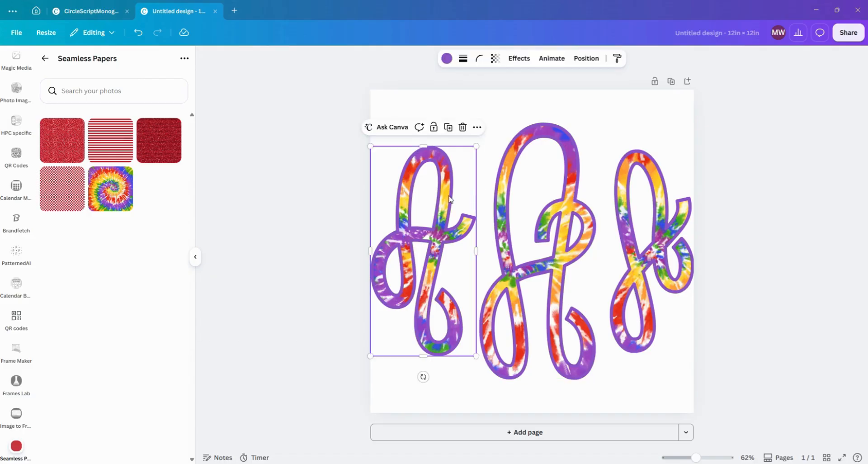
pyautogui.moveTo(450, 197); pyautogui.dragTo(628, 200)
pyautogui.click(422, 233)
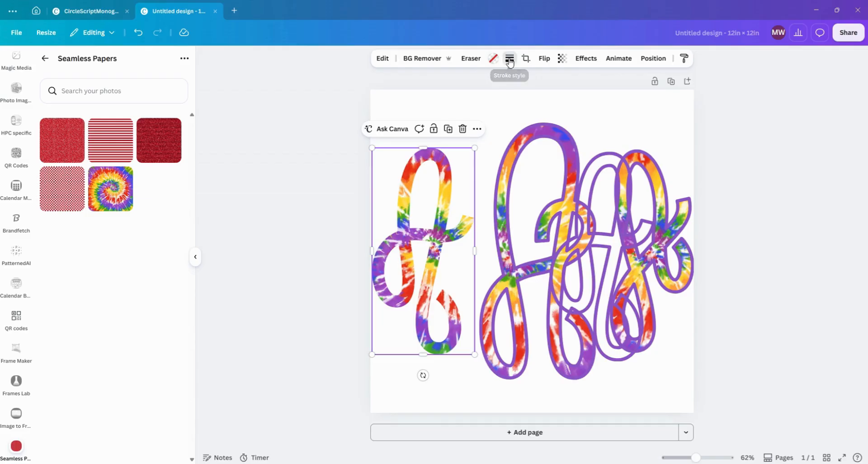
pyautogui.click(509, 58)
pyautogui.click(484, 86)
pyautogui.moveTo(453, 121); pyautogui.dragTo(458, 121)
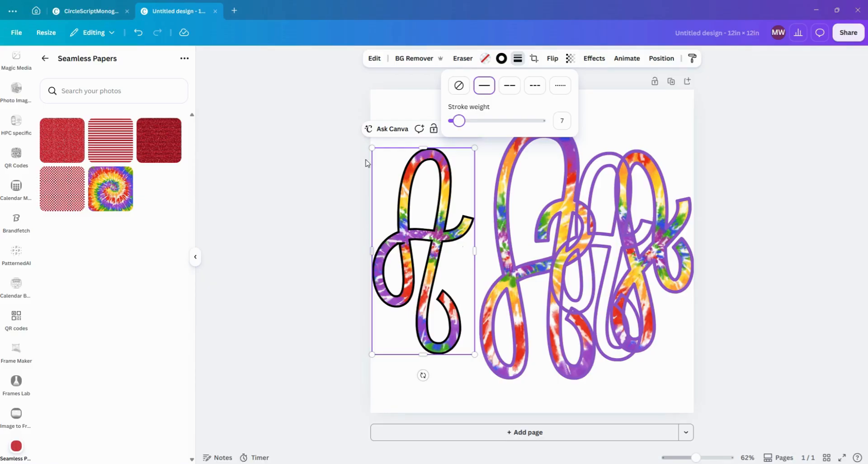
# - Undo the left letter's added stroke and try deleting its separate purple outline
pyautogui.click(140, 34)
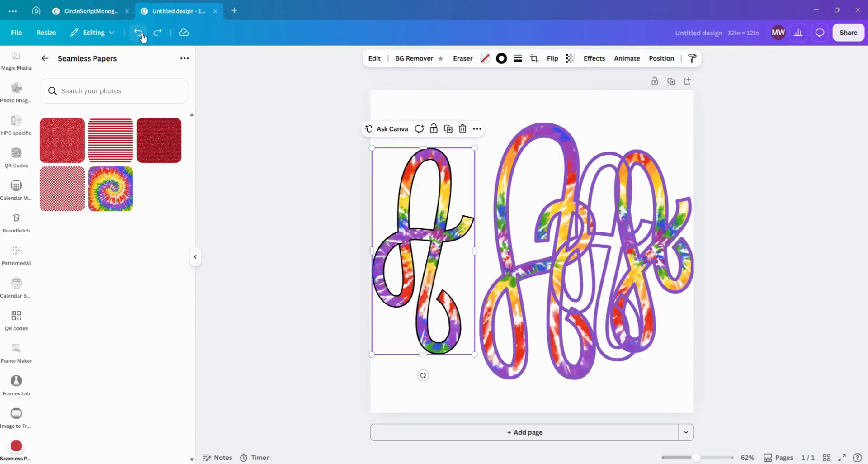
pyautogui.click(142, 36)
pyautogui.moveTo(610, 254); pyautogui.dragTo(432, 247)
pyautogui.press('Delete')
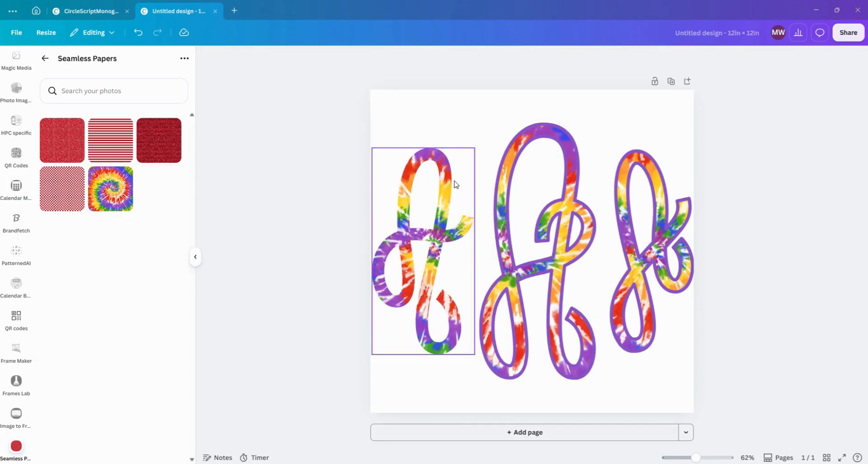
pyautogui.click(143, 36)
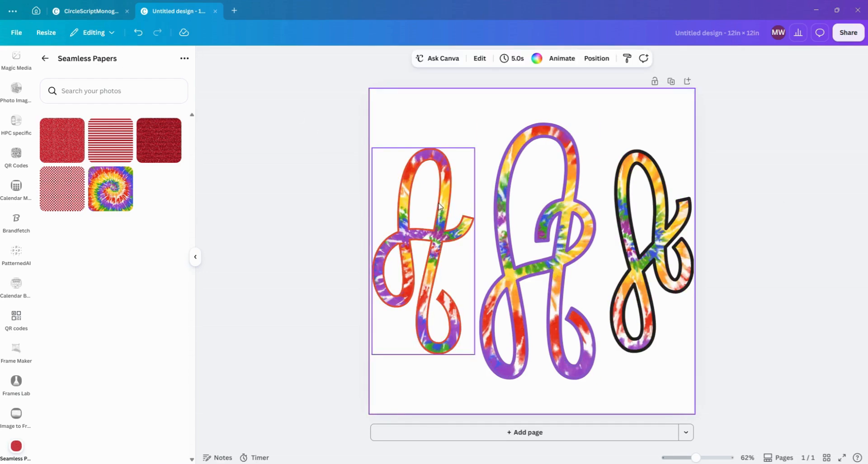
# - Delete the tie-dye image from the left letter's frame and fill the frame with the purple photo color
pyautogui.click(446, 205)
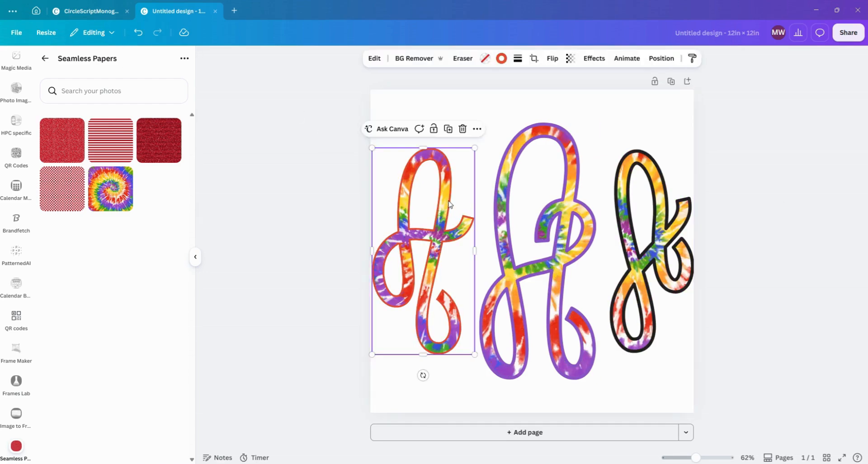
pyautogui.click(463, 129)
pyautogui.click(471, 152)
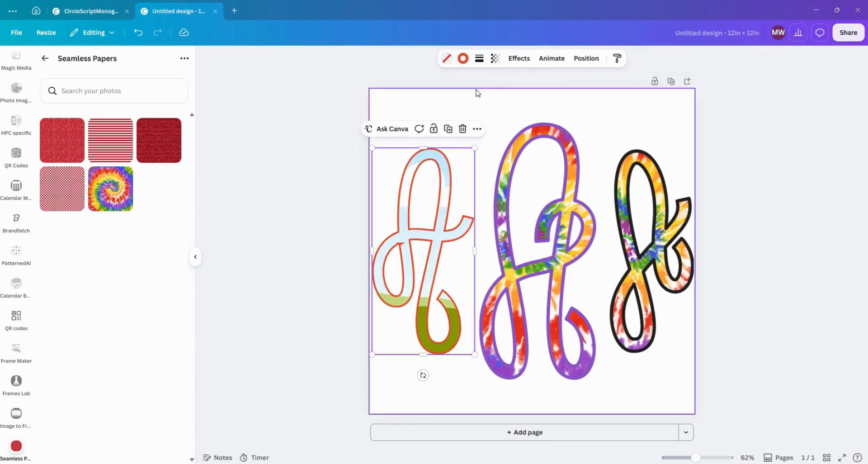
pyautogui.click(447, 60)
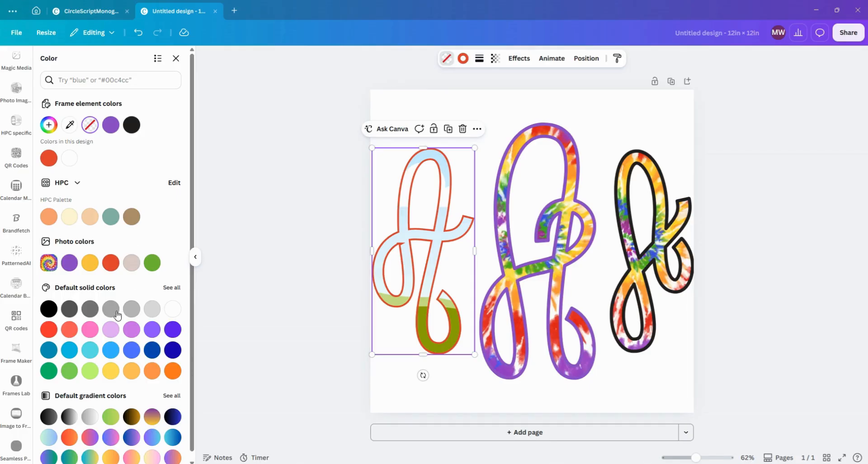
pyautogui.click(69, 262)
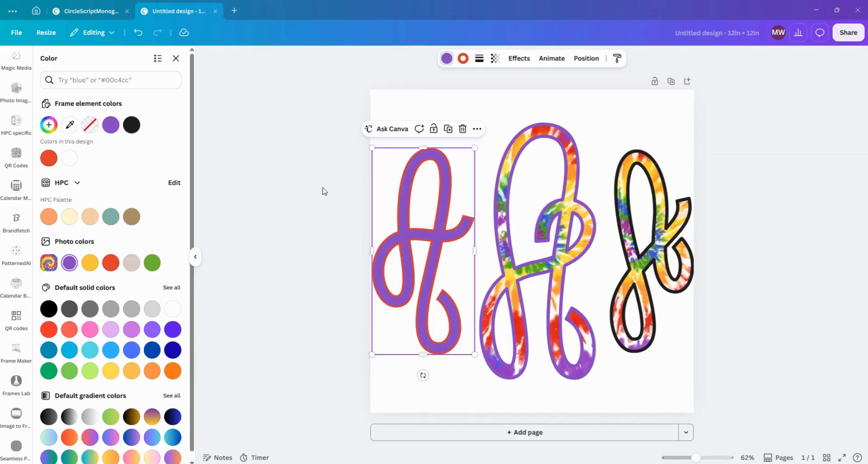
# - Delete the left letter's purple-filled frame and undo the changes made to that letter
pyautogui.click(462, 130)
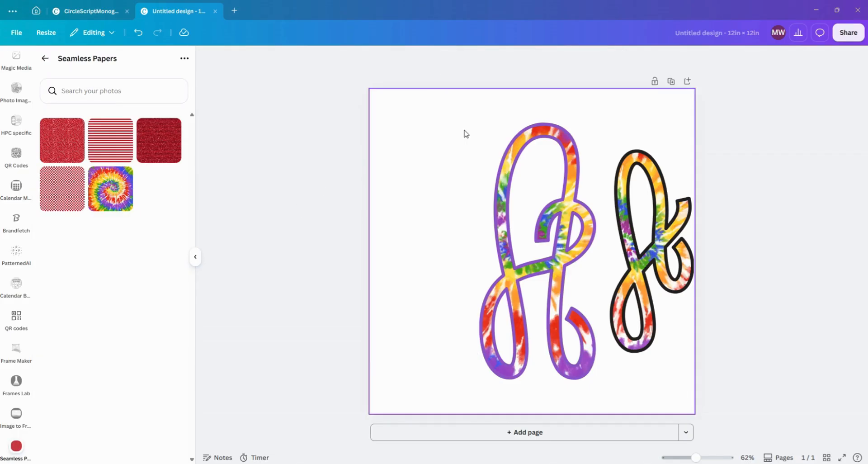
pyautogui.click(139, 32)
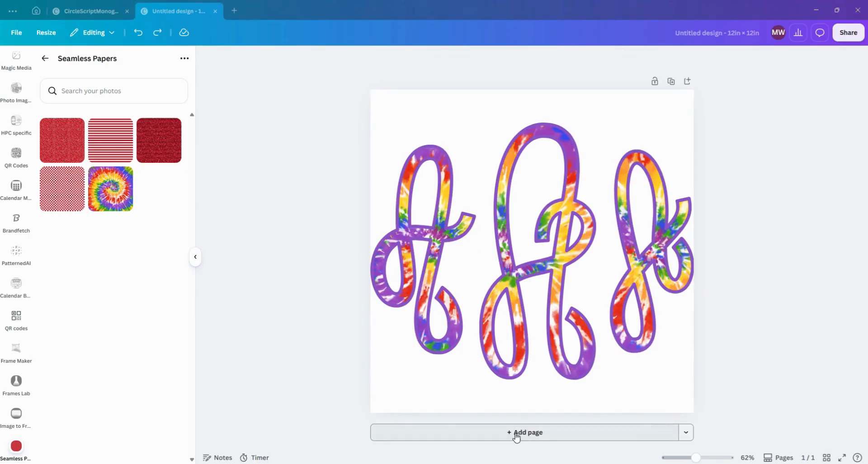
# - Add a second page to the monogram design and copy the left-hand B from the template's B_All page onto it
pyautogui.click(514, 432)
pyautogui.click(122, 6)
pyautogui.scroll(-7, 238, 281)
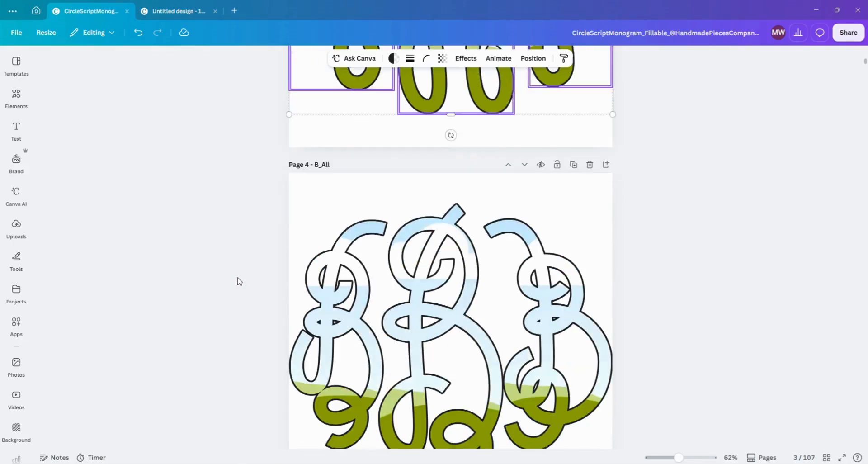
pyautogui.moveTo(261, 191); pyautogui.dragTo(355, 333)
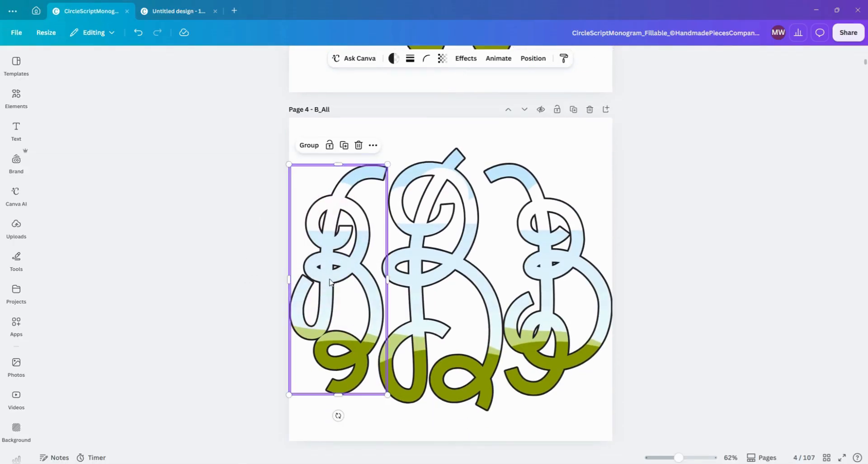
pyautogui.click(213, 7)
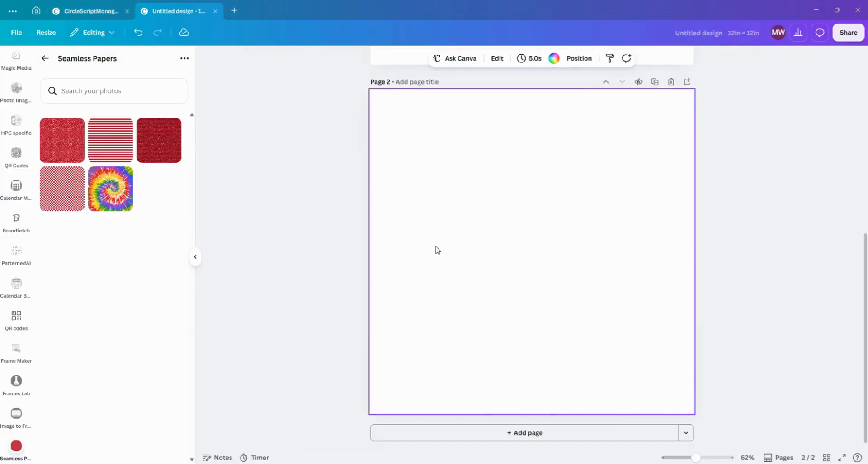
pyautogui.hotkey('ctrl', 'v')
# - Copy the middle C with its outline from the template's C_All page onto page 2 of the monogram design
pyautogui.click(79, 11)
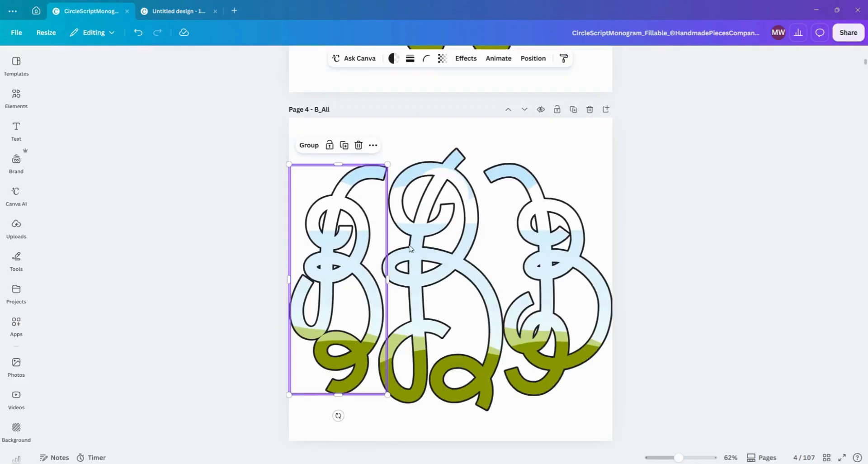
pyautogui.scroll(-5, 430, 271)
pyautogui.moveTo(500, 208); pyautogui.dragTo(444, 288)
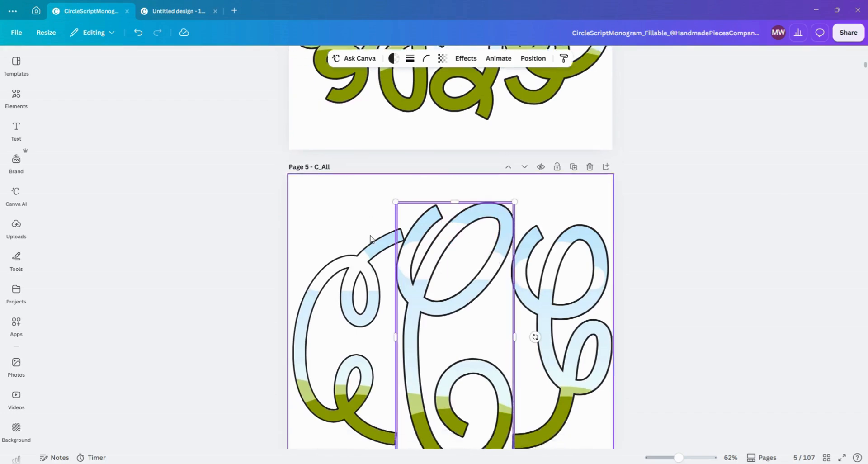
pyautogui.click(212, 7)
pyautogui.click(574, 231)
pyautogui.hotkey('ctrl', 'v')
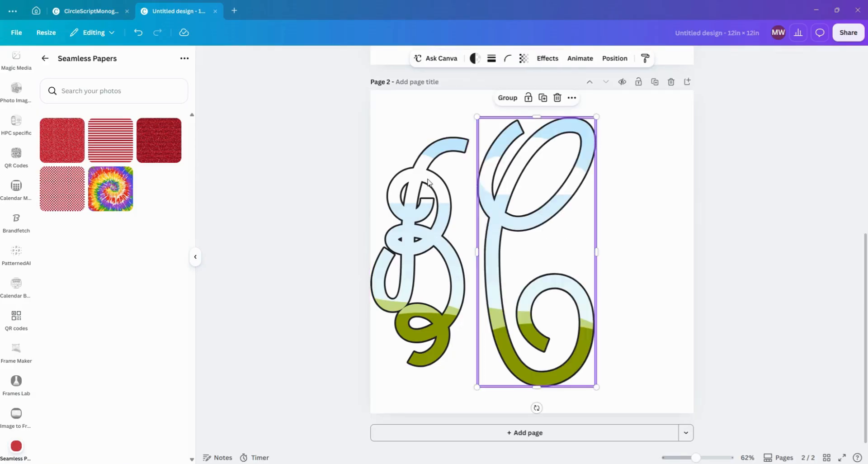
# - Copy the right-hand E with its outline from the template onto page 2 of the monogram design
pyautogui.click(86, 11)
pyautogui.scroll(-10, 505, 310)
pyautogui.scroll(-5, 505, 311)
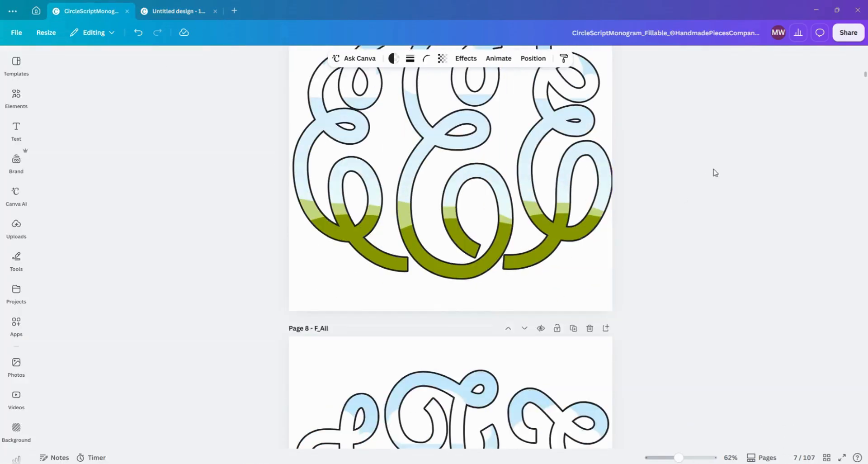
pyautogui.scroll(2, 713, 170)
pyautogui.moveTo(701, 238); pyautogui.dragTo(550, 270)
pyautogui.click(176, 10)
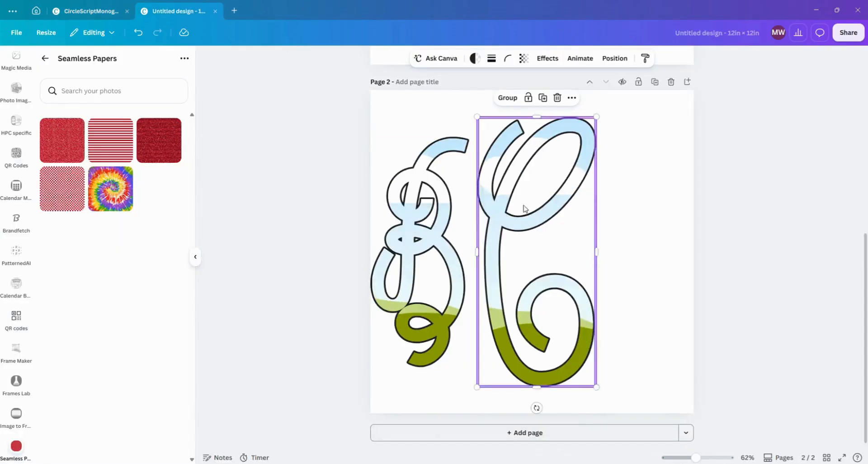
pyautogui.click(616, 196)
pyautogui.hotkey('ctrl', 'v')
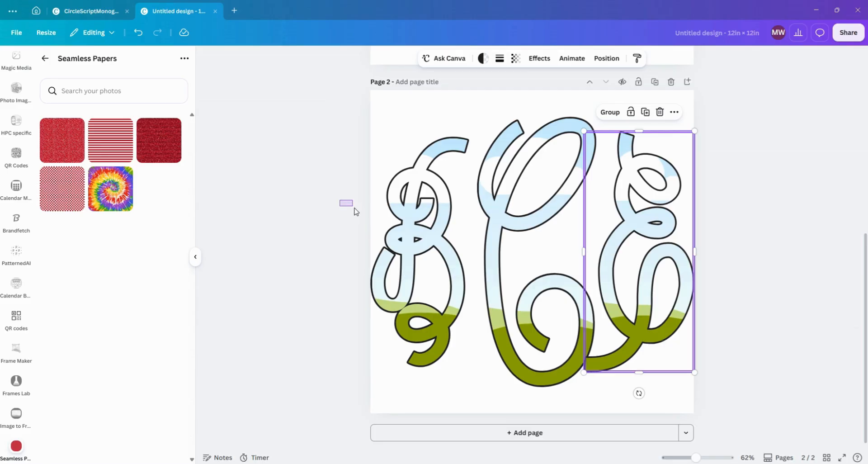
# - Shift the middle C slightly toward the B, then select all three letters and show their arrangement options
pyautogui.click(421, 257)
pyautogui.moveTo(528, 163); pyautogui.dragTo(519, 161)
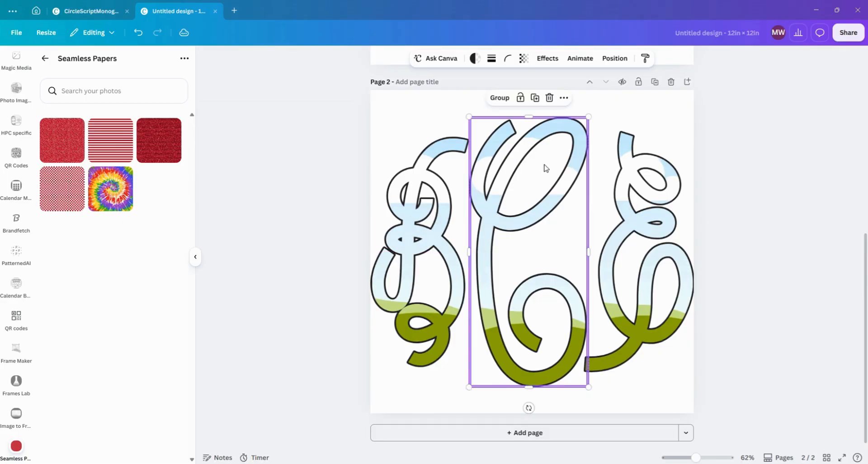
pyautogui.click(719, 193)
pyautogui.moveTo(754, 204); pyautogui.dragTo(360, 117)
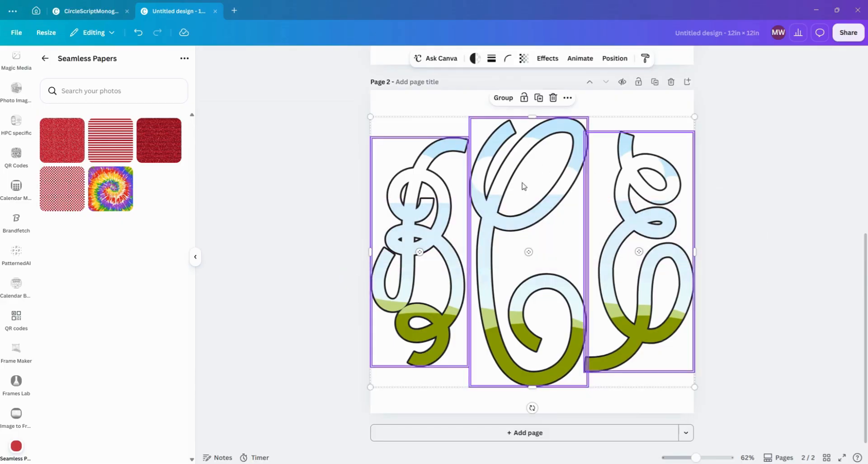
pyautogui.click(614, 57)
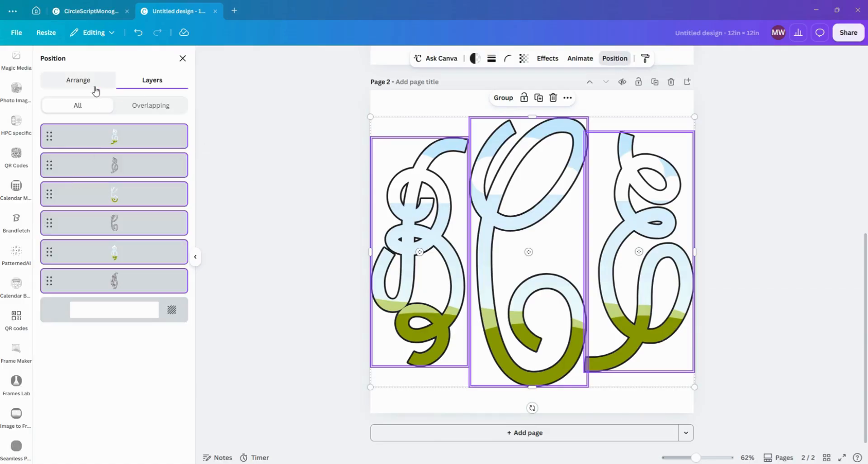
pyautogui.click(81, 83)
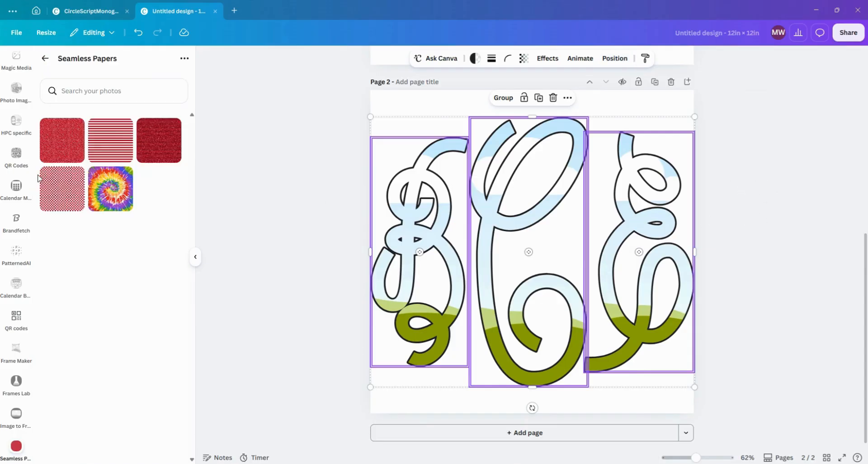
# - Fill the B, C and E letter frames on page 2 with the rainbow tie-dye paper
pyautogui.click(239, 171)
pyautogui.moveTo(118, 196); pyautogui.dragTo(407, 203)
pyautogui.moveTo(111, 189); pyautogui.dragTo(706, 194)
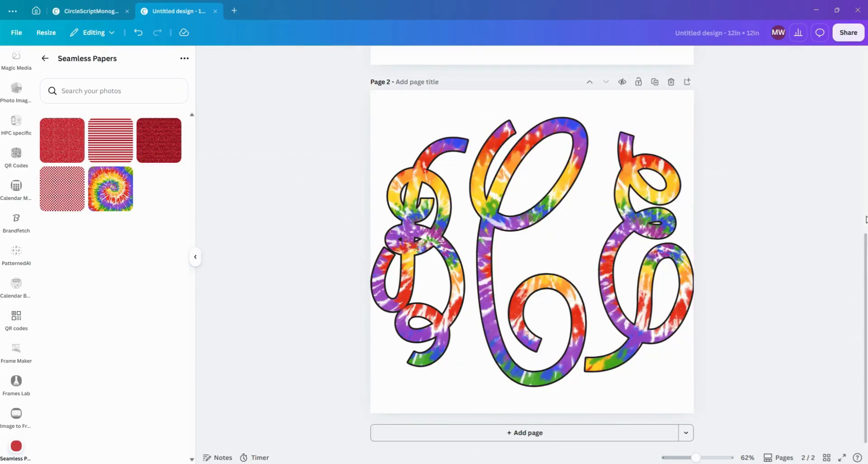